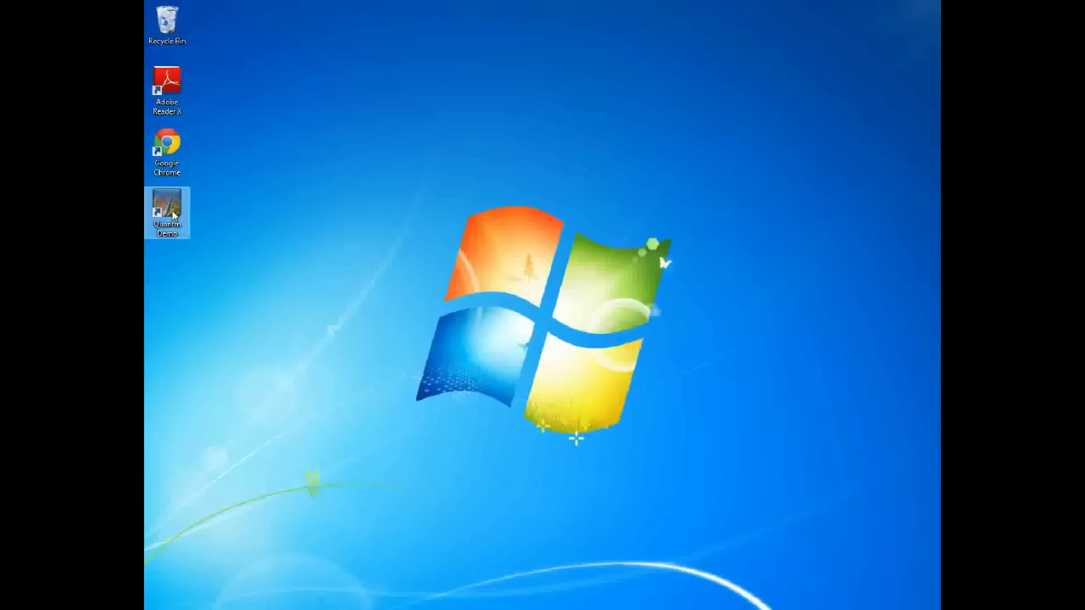
Launch Quantm Demo from its desktop shortcut to reach the 7.3.0.43 splash screen
{"action": "left_click", "coordinate": [173, 217]}
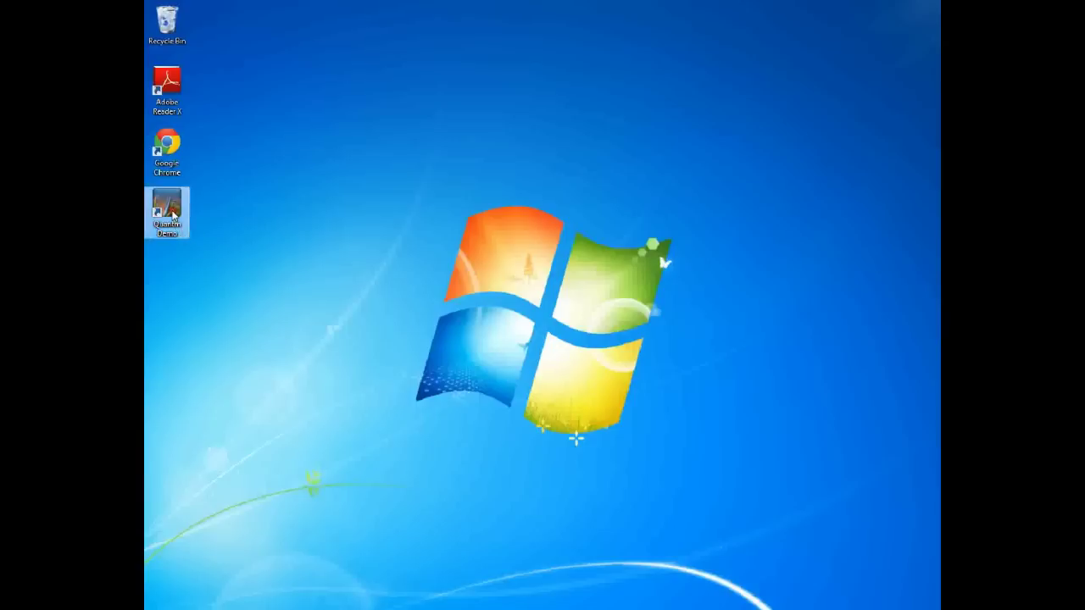
{"action": "double_click", "coordinate": [173, 217]}
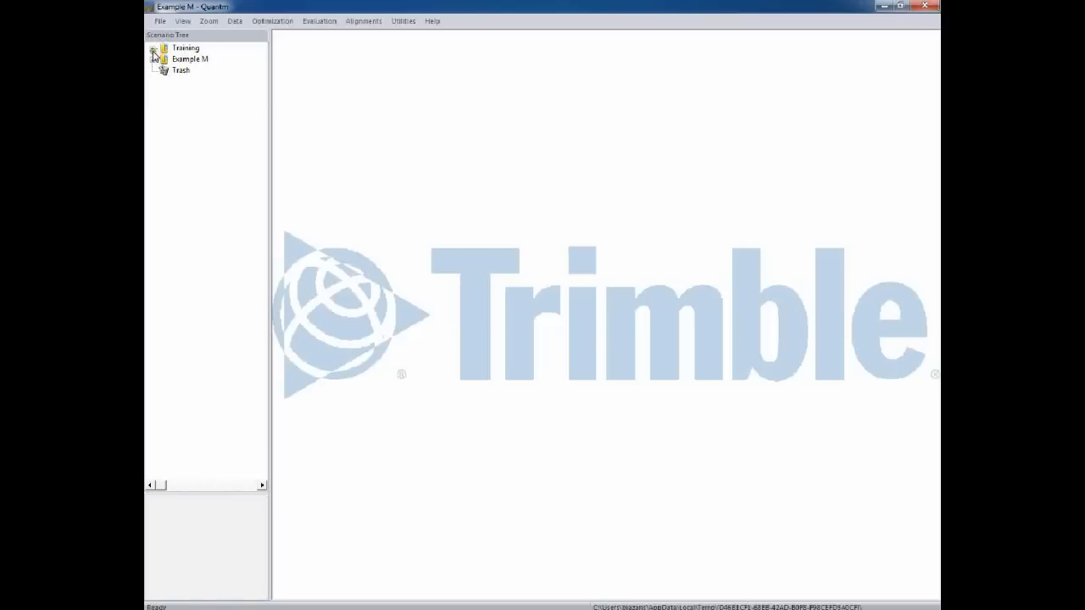
Expand the Training and Example M groups to show Mountain Road and Standard Road 01-03
{"action": "left_click", "coordinate": [153, 50]}
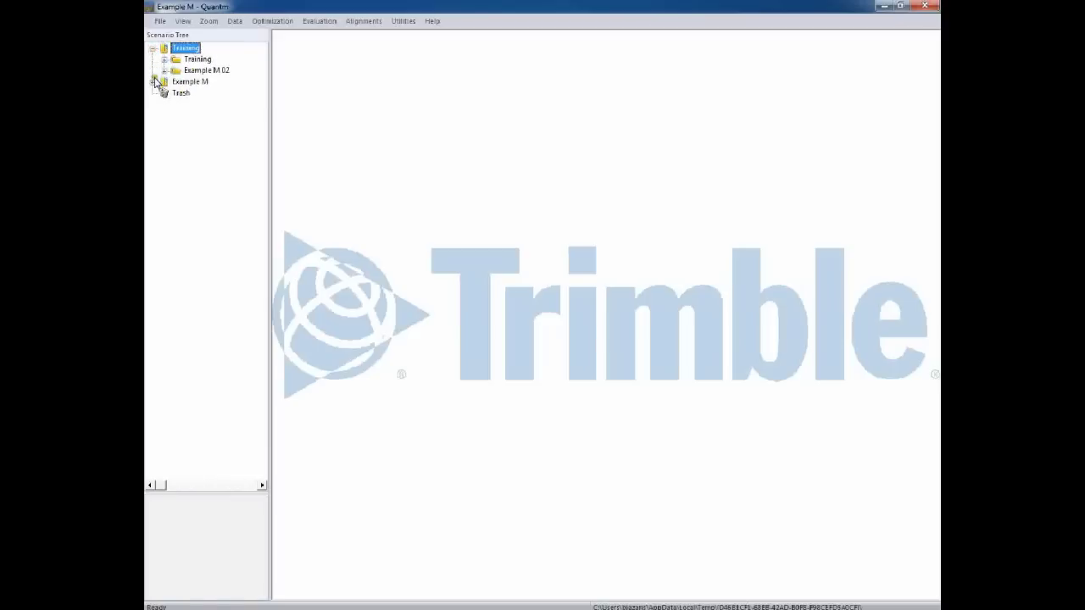
{"action": "left_click", "coordinate": [152, 81]}
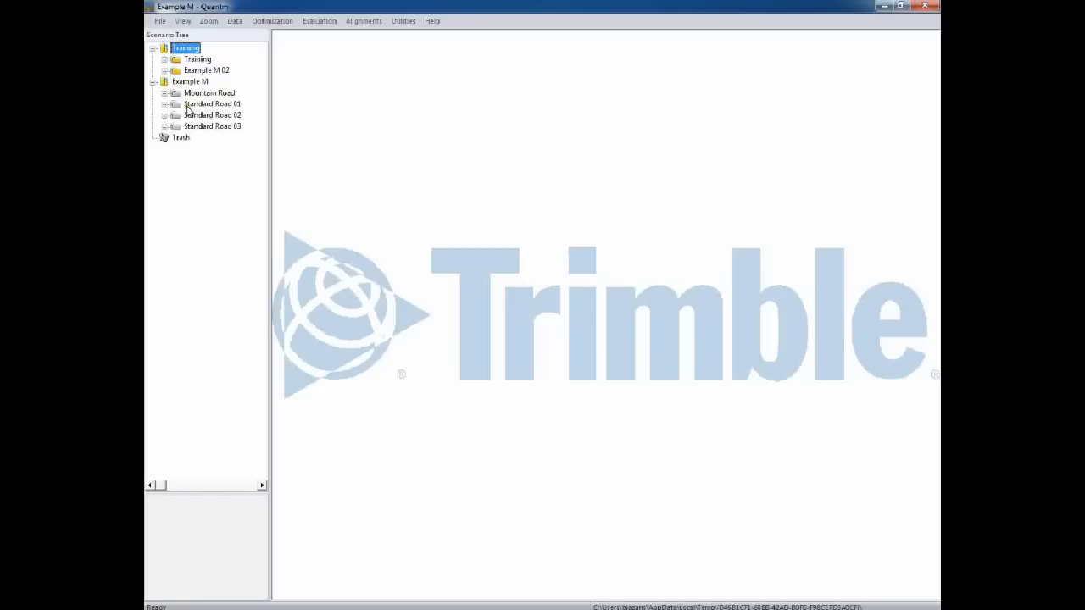
Load the Standard Road 01 scenario from its context menu
{"action": "right_click", "coordinate": [189, 105]}
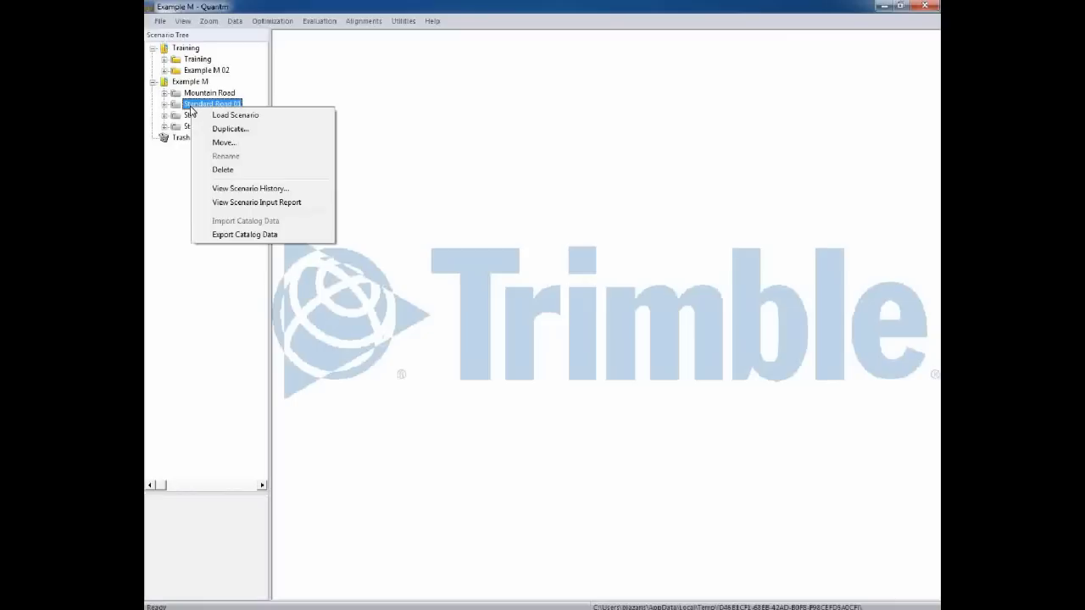
{"action": "left_click", "coordinate": [258, 116]}
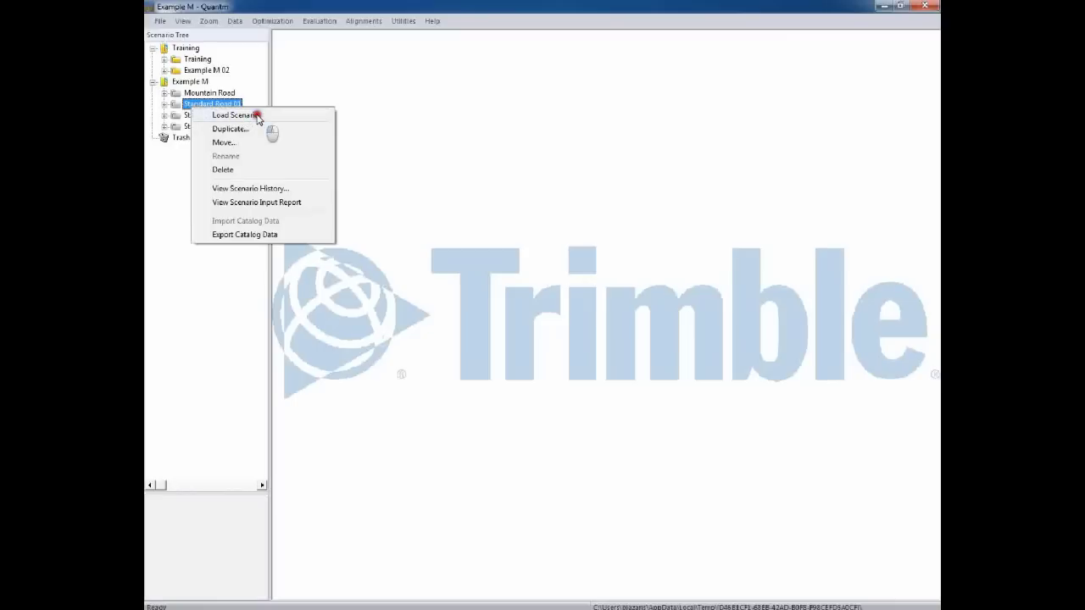